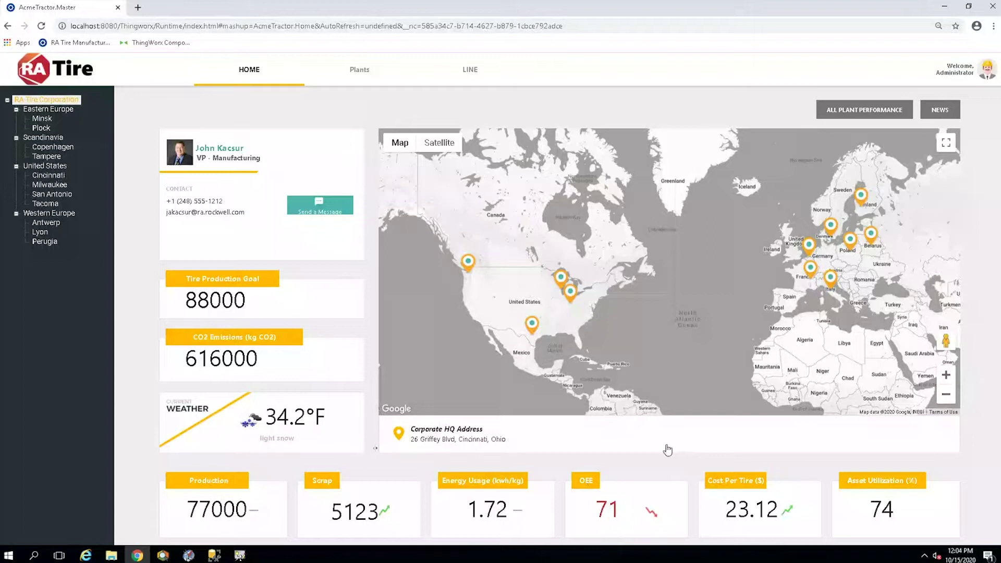
# Compare production and scrap across all plants in the comparison chart, then close it
pyautogui.click(881, 114)
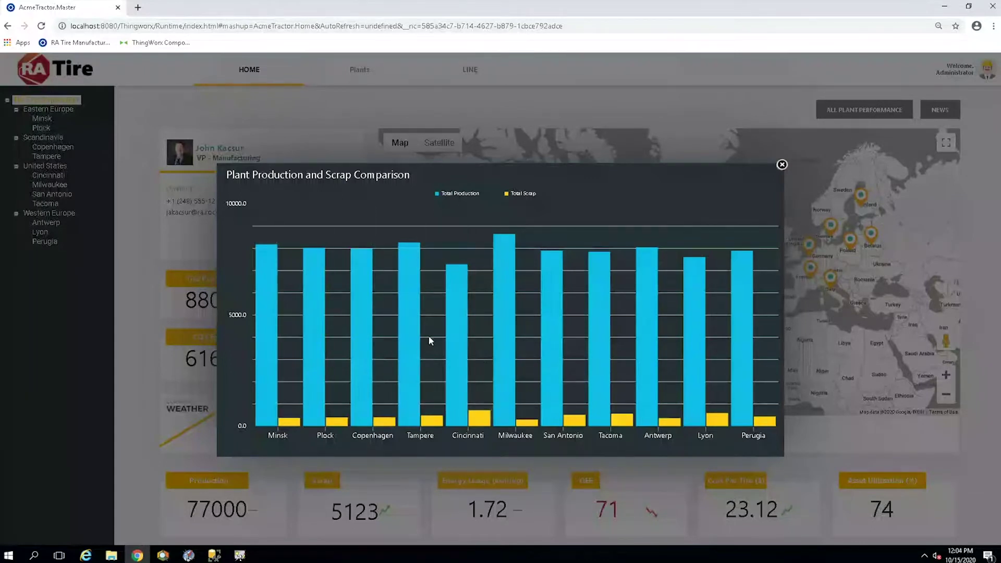
pyautogui.moveTo(452, 336)
pyautogui.click(651, 155)
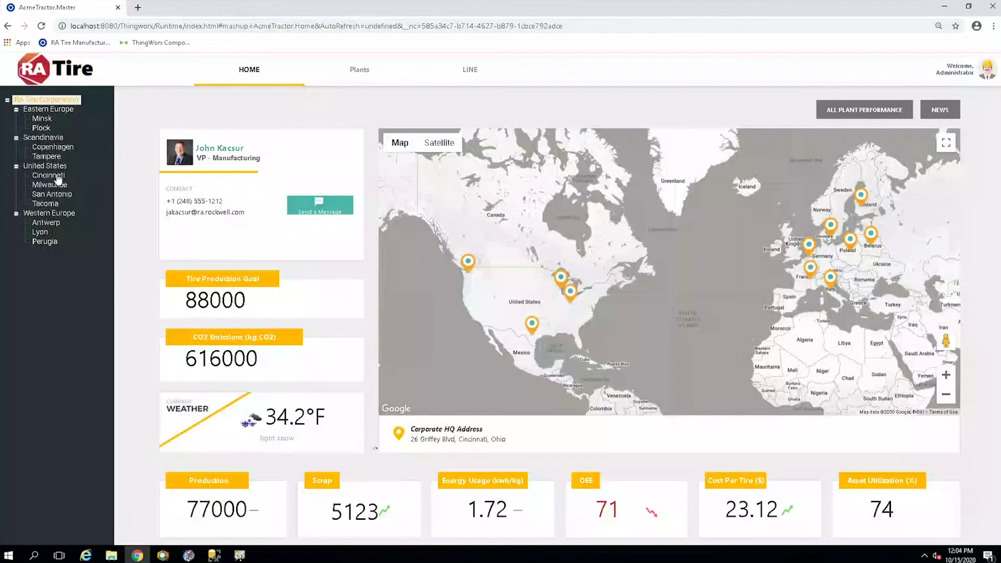
# Switch to Cincinnati, text its plant manager 'Why is OEE falling?', then open plant details
pyautogui.click(57, 178)
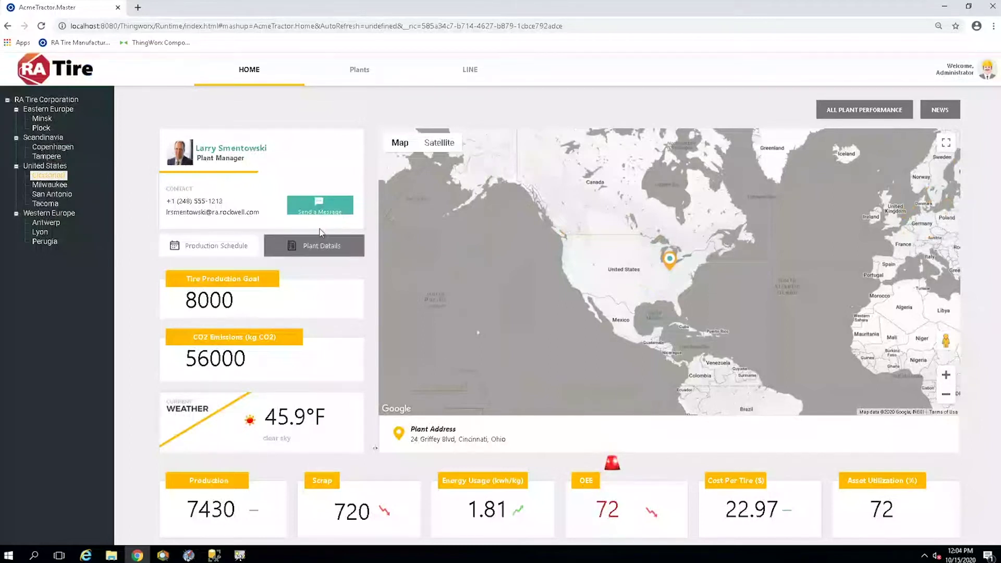
pyautogui.click(319, 205)
pyautogui.click(450, 311)
pyautogui.write('Why is OEE falling?')
pyautogui.click(533, 369)
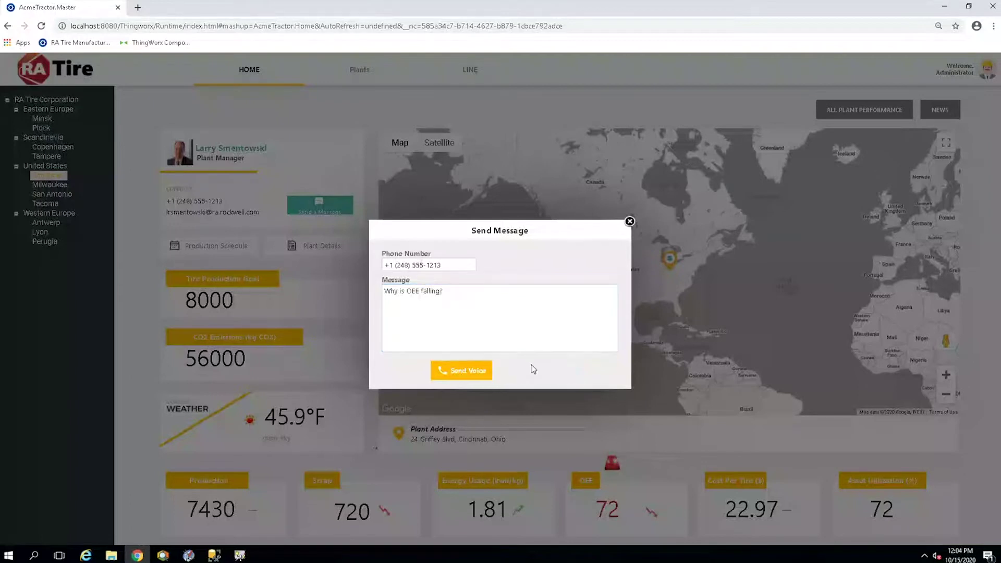
pyautogui.click(630, 221)
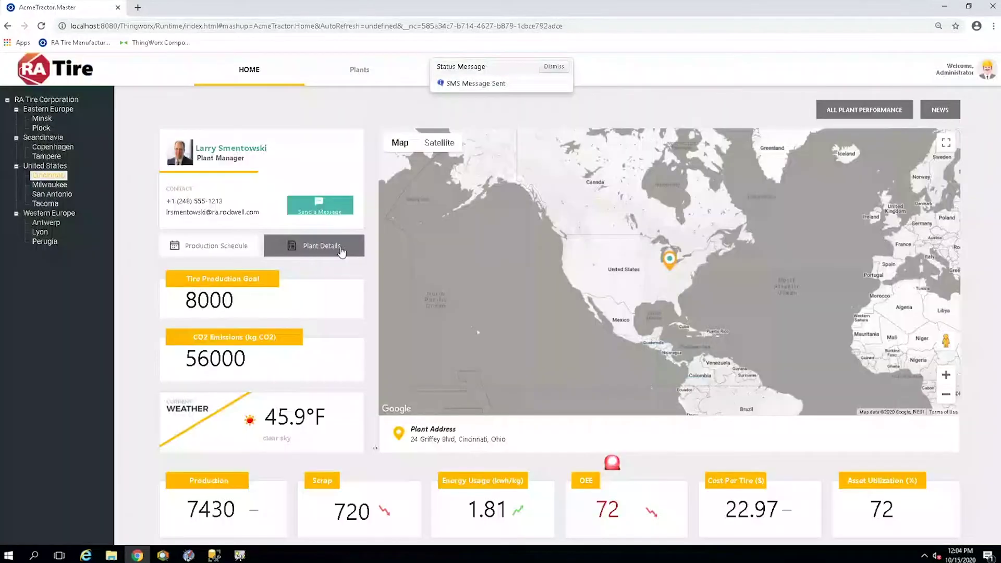
pyautogui.click(342, 252)
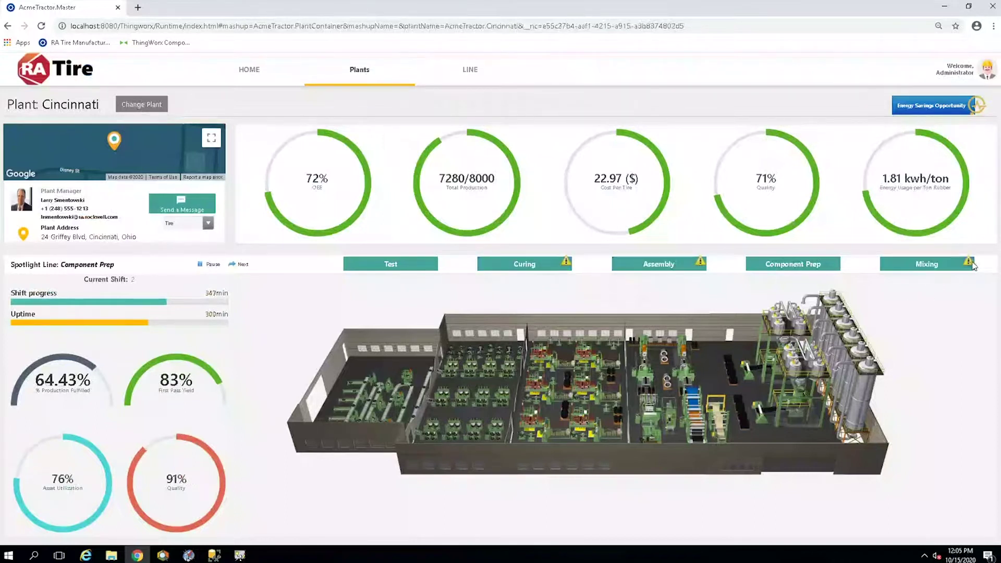
# Go from the Cincinnati plant details to the Mixing line's page
pyautogui.click(942, 267)
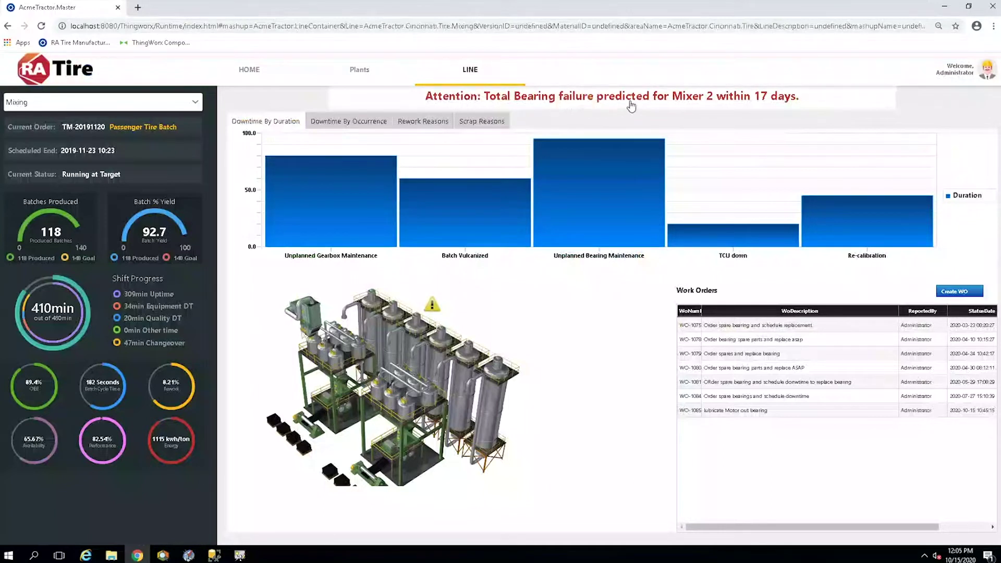
# Open Mixer 2's last-24-hour bearing vibration data from the Attention banner
pyautogui.click(747, 99)
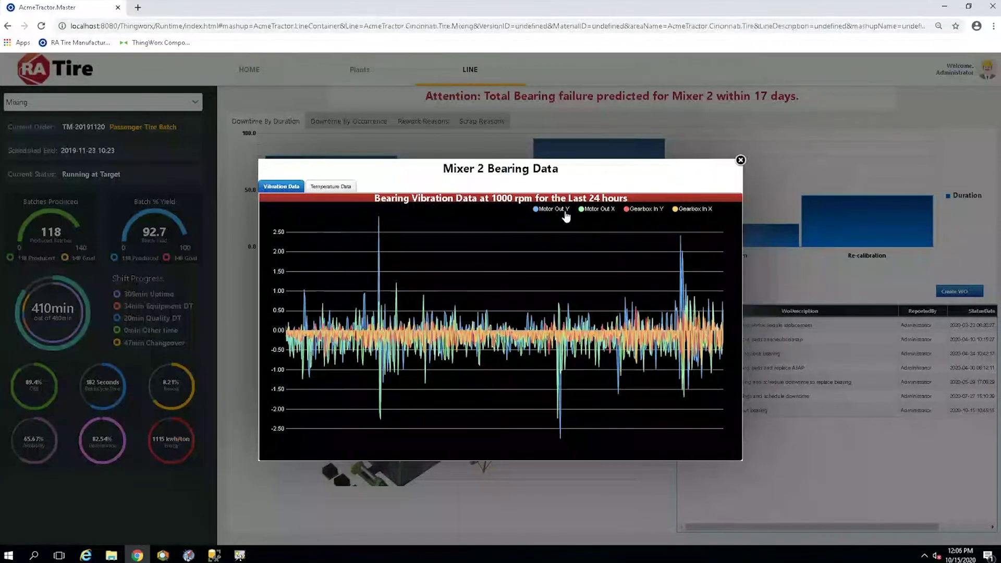
# Review Mixer 2 bearing temperatures, close the bearing data, and begin a Mixing line work order
pyautogui.click(340, 187)
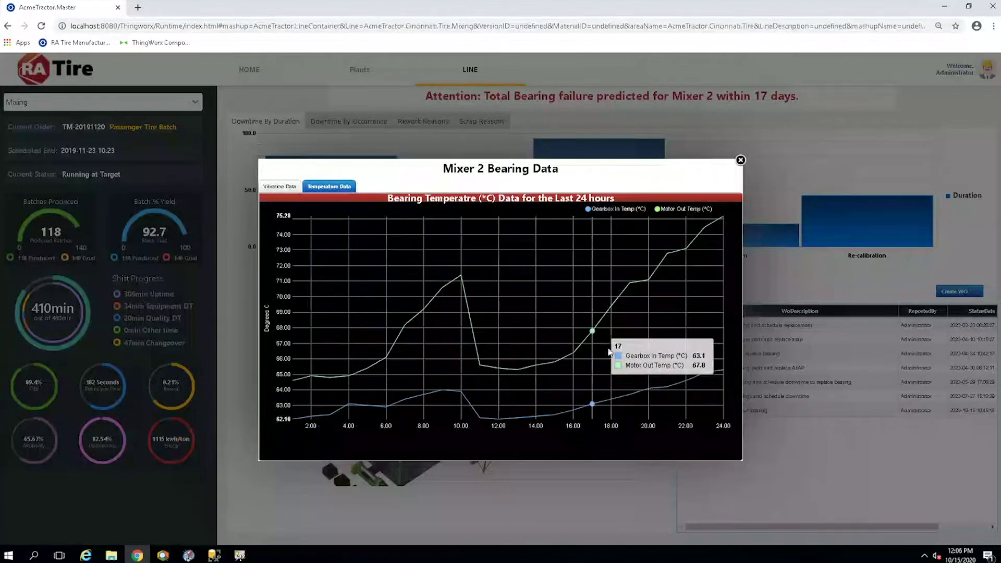
pyautogui.click(740, 160)
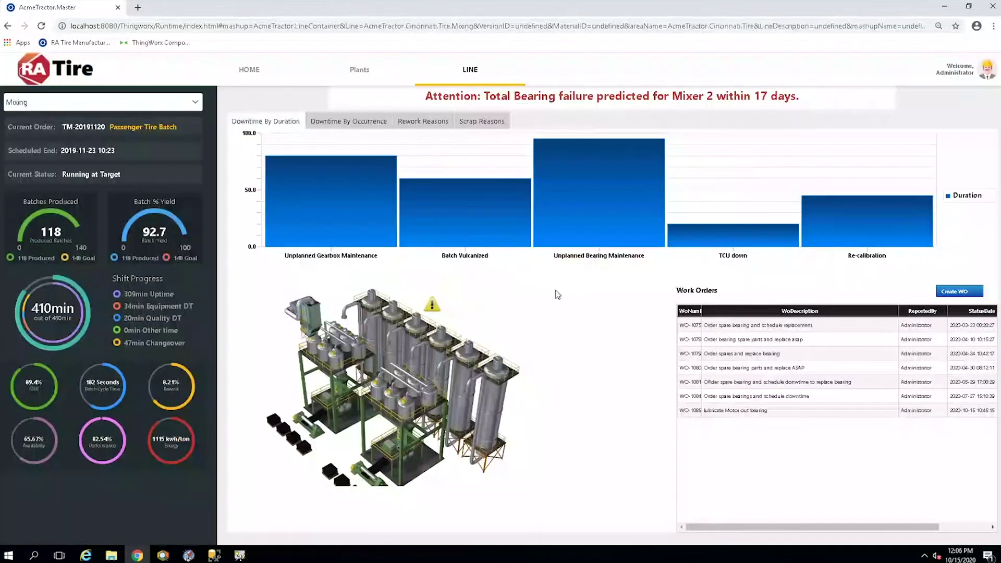
pyautogui.click(959, 291)
# Create the Mixing line work order with long description 'Replace Motor Outboard bearing'
pyautogui.click(454, 318)
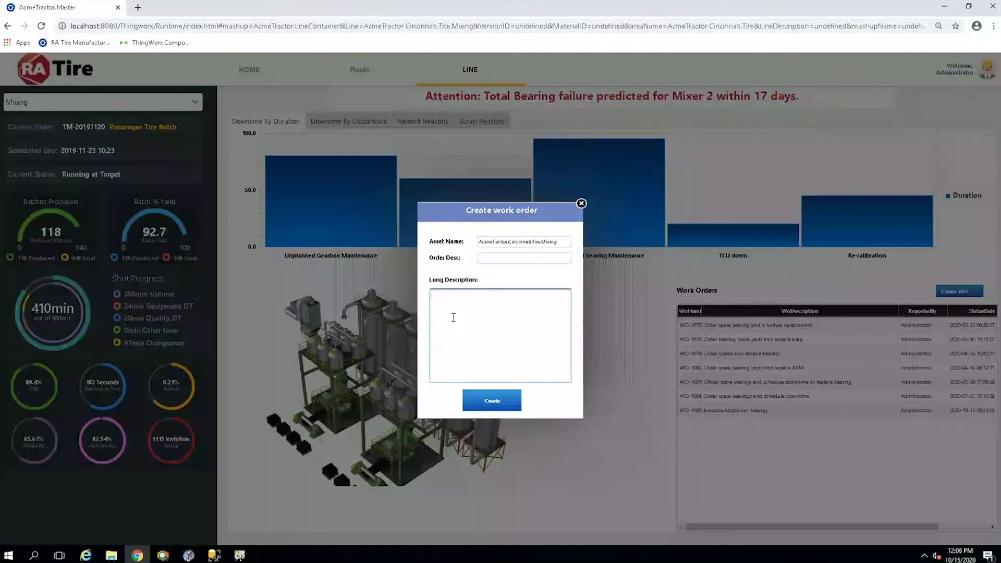
pyautogui.write('ceplace Motor Outboard be')
pyautogui.click(496, 400)
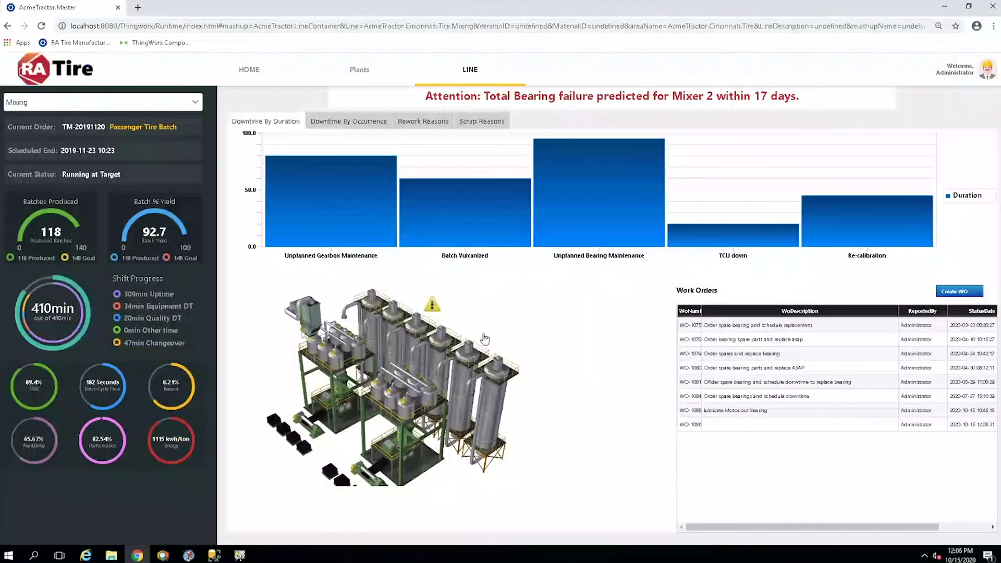
# On the Curing line, mark Temperature Out of Range in Scrap Reasons and begin a work order
pyautogui.click(360, 69)
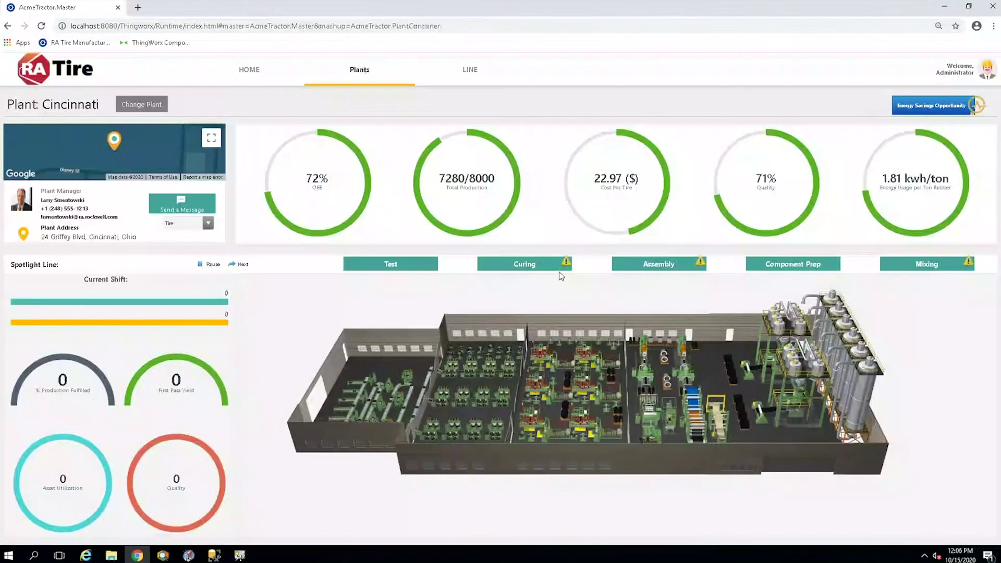
pyautogui.click(557, 269)
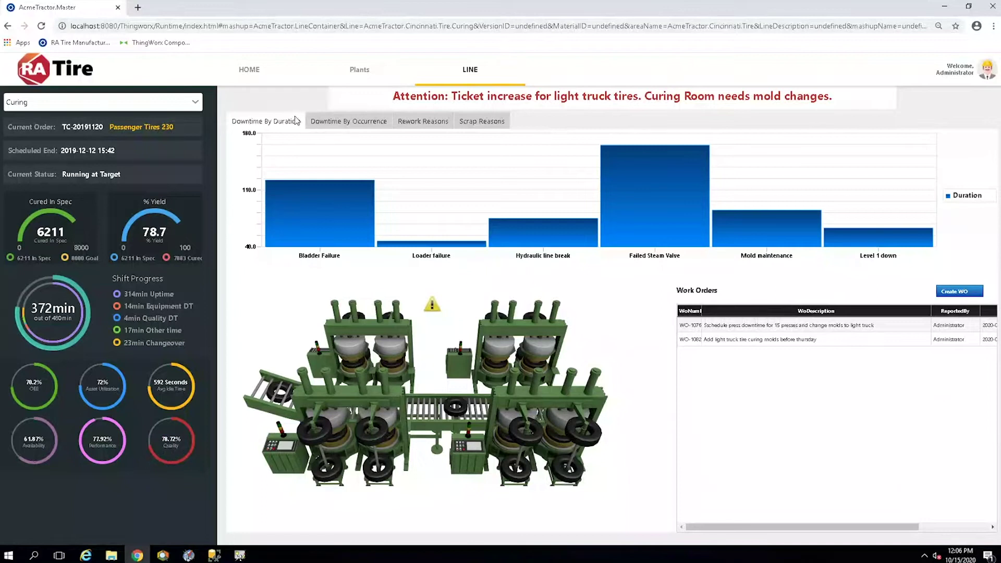
pyautogui.moveTo(369, 221)
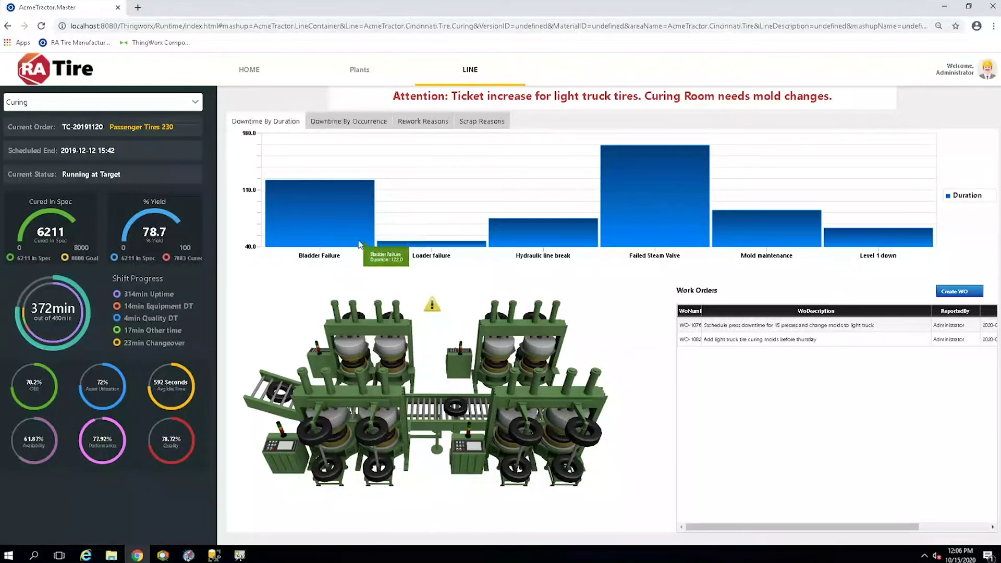
pyautogui.moveTo(683, 232)
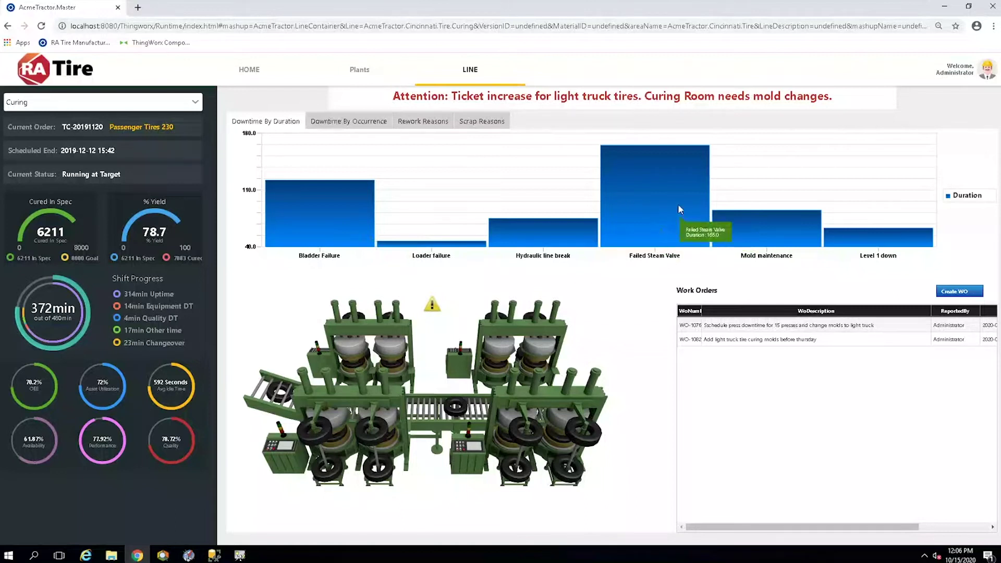
pyautogui.click(385, 125)
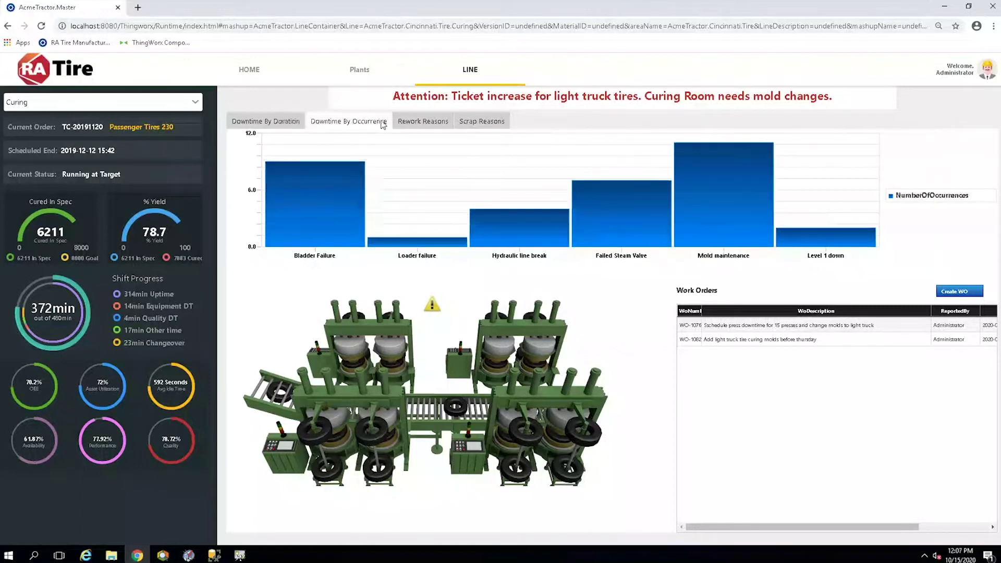
pyautogui.click(424, 125)
pyautogui.click(502, 125)
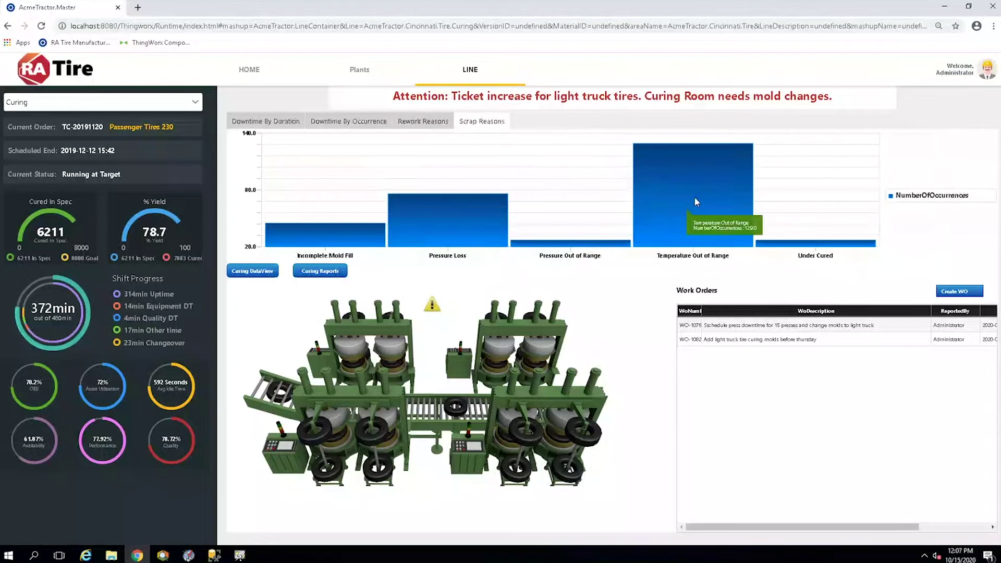
pyautogui.click(717, 175)
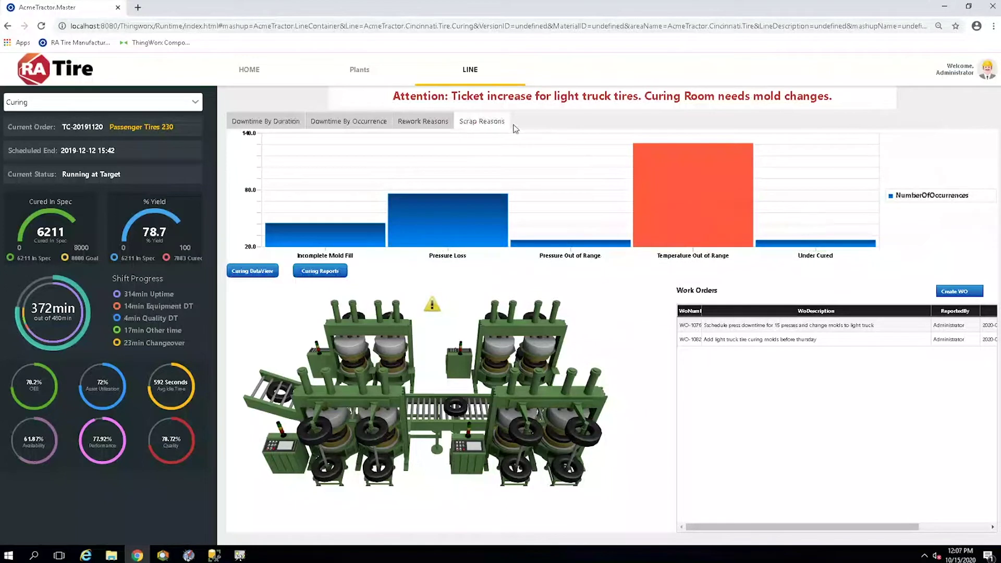
pyautogui.click(953, 296)
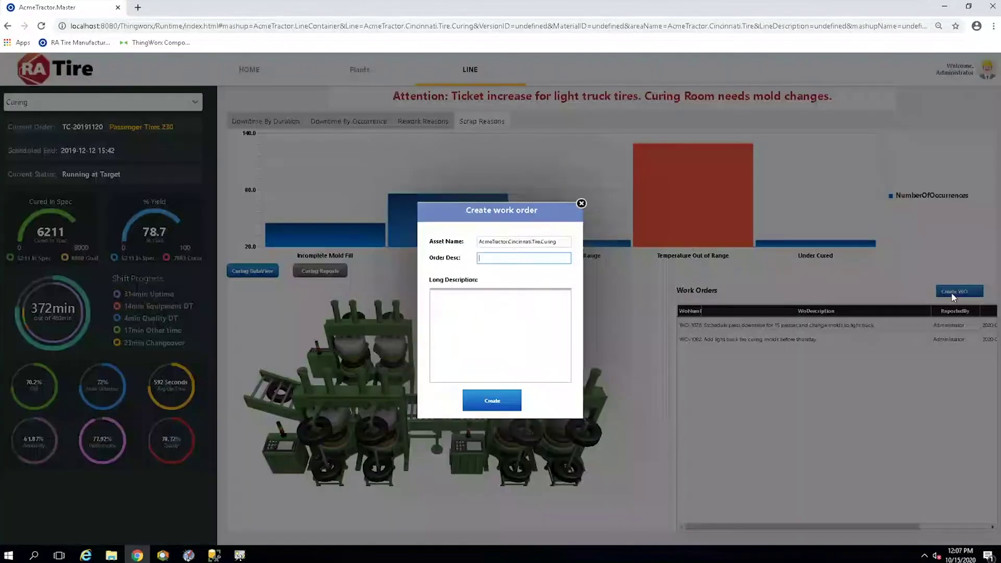
# Create the Curing line work order 'Fix steam valve and confirm operation'
pyautogui.click(496, 304)
pyautogui.click(504, 256)
pyautogui.write('Fix steam valve and confirm operation')
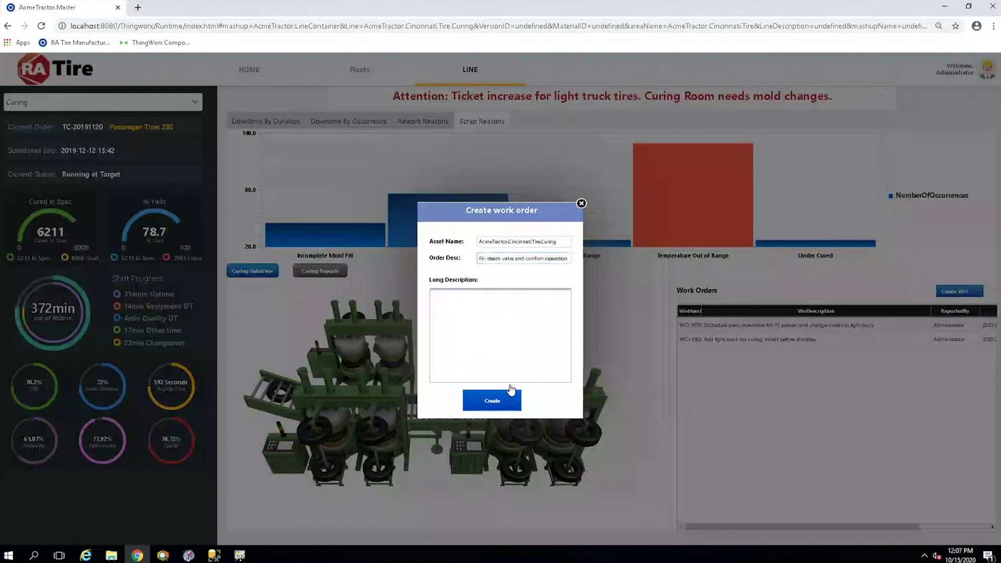
pyautogui.click(510, 391)
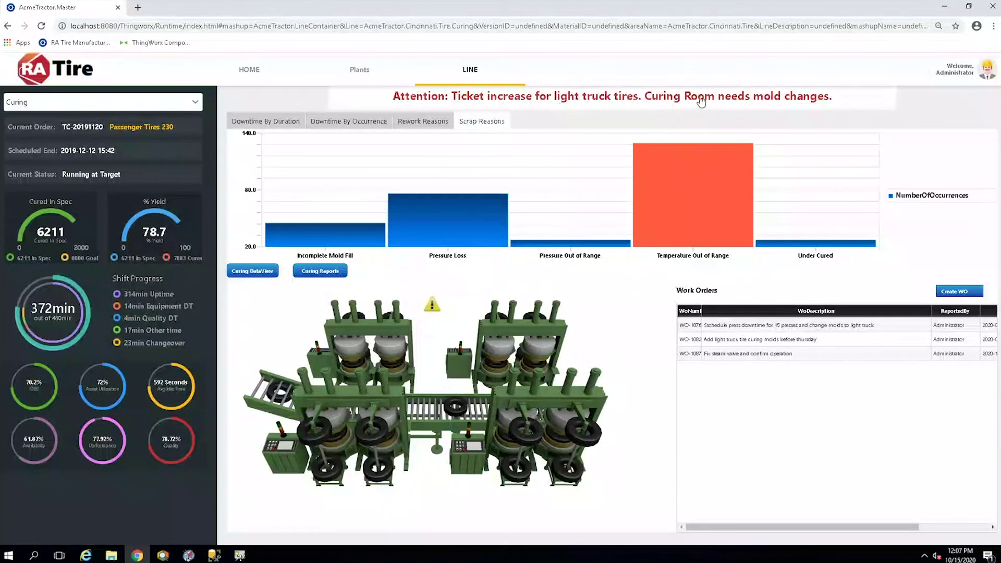
pyautogui.click(702, 100)
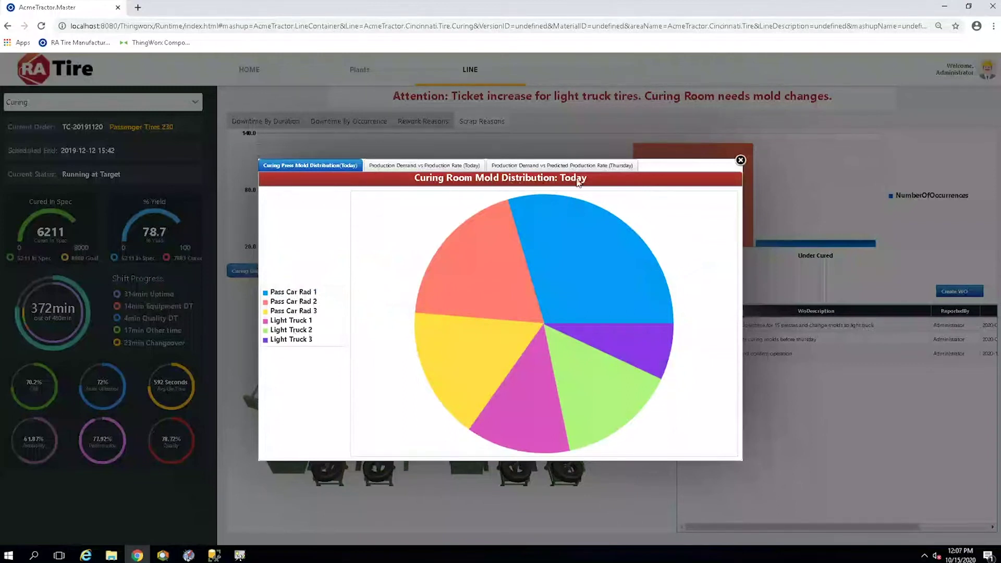
pyautogui.click(464, 167)
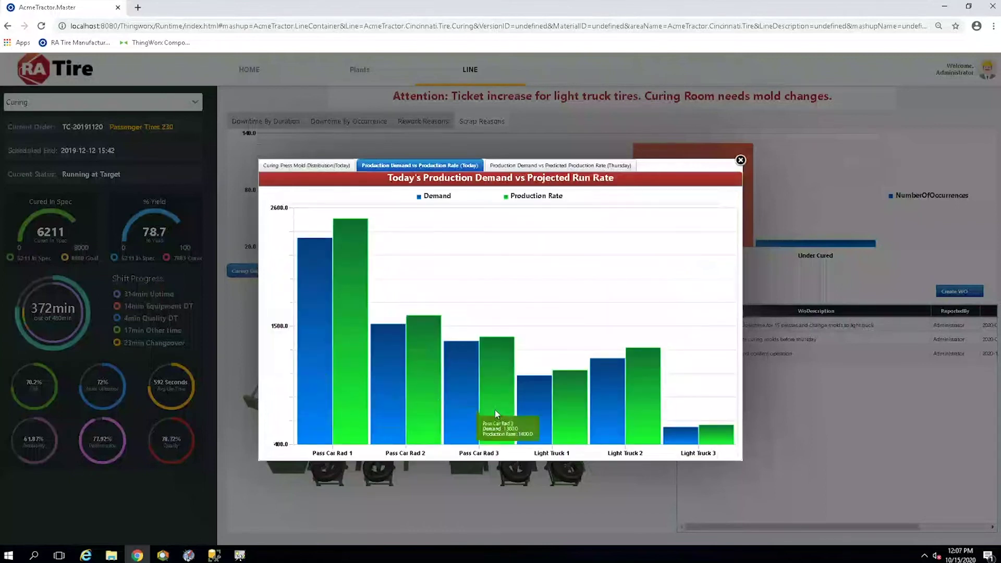
pyautogui.click(559, 166)
pyautogui.moveTo(554, 447)
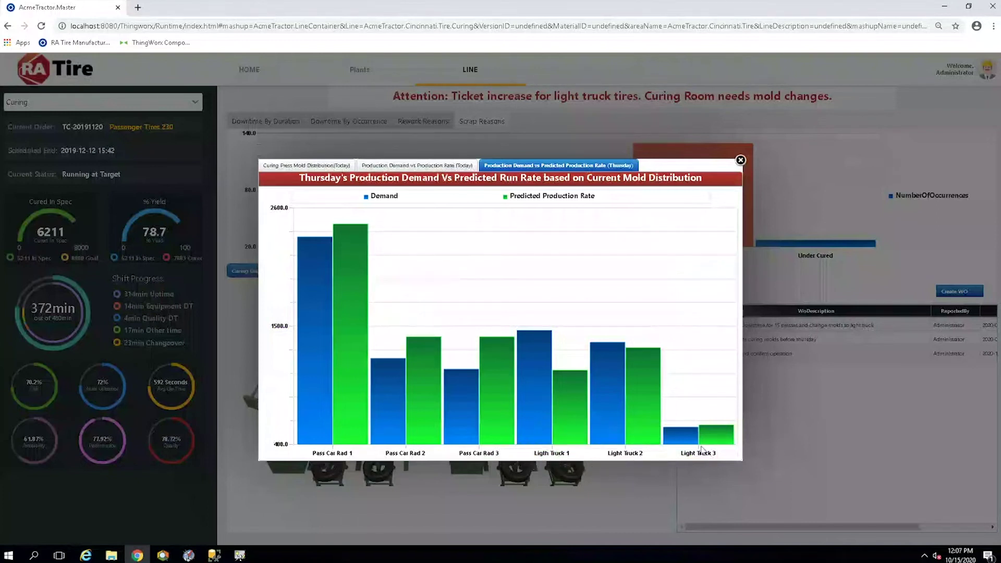
pyautogui.click(740, 161)
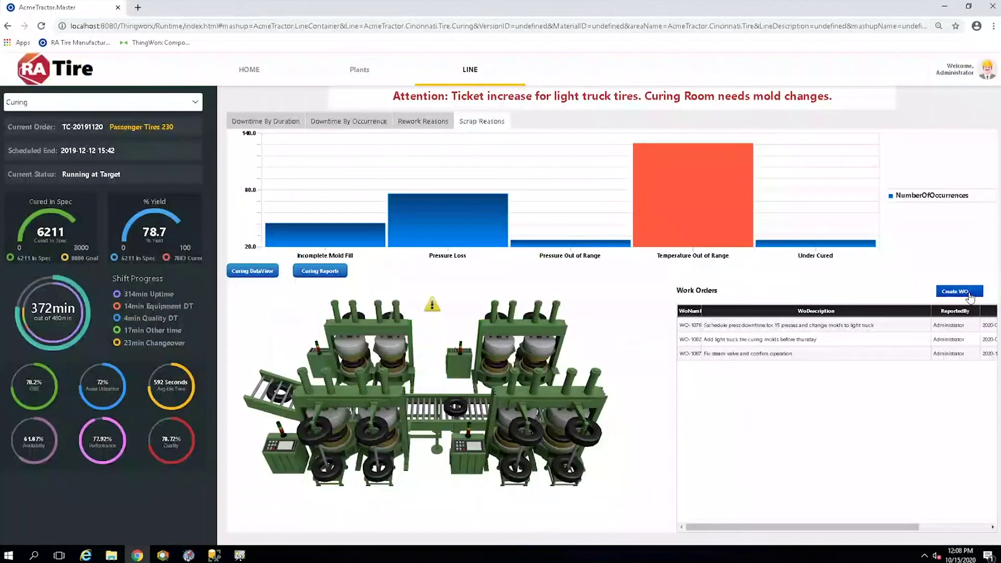
# Log Curing line work order WO-1088 to replace curing molds for light truck tires
pyautogui.click(969, 295)
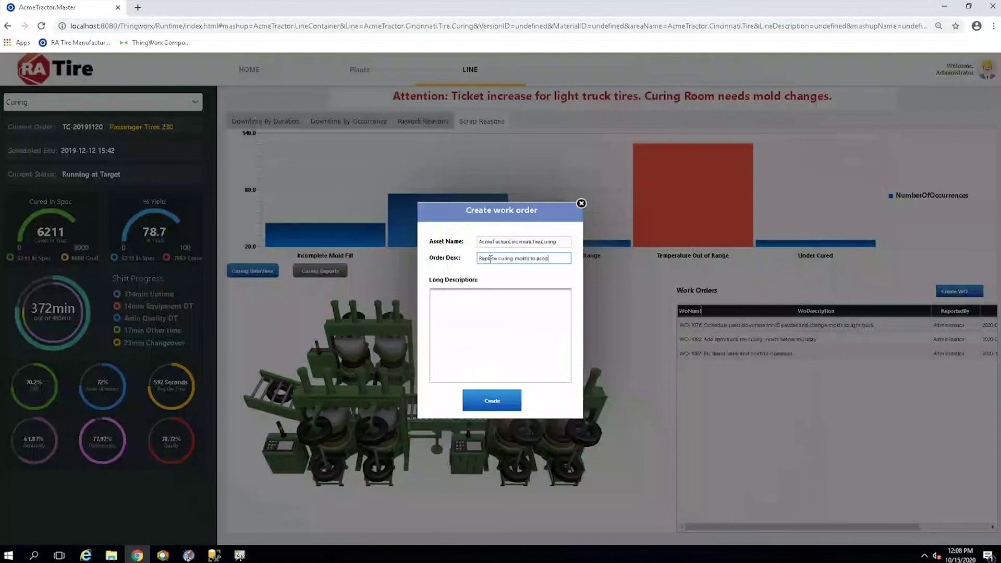
pyautogui.write('light truck tires')
pyautogui.click(490, 409)
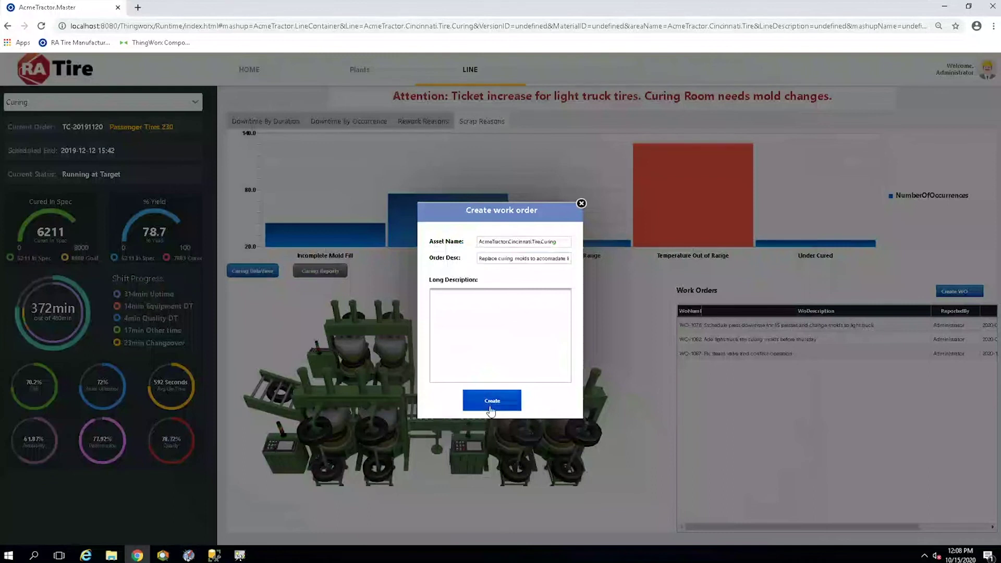